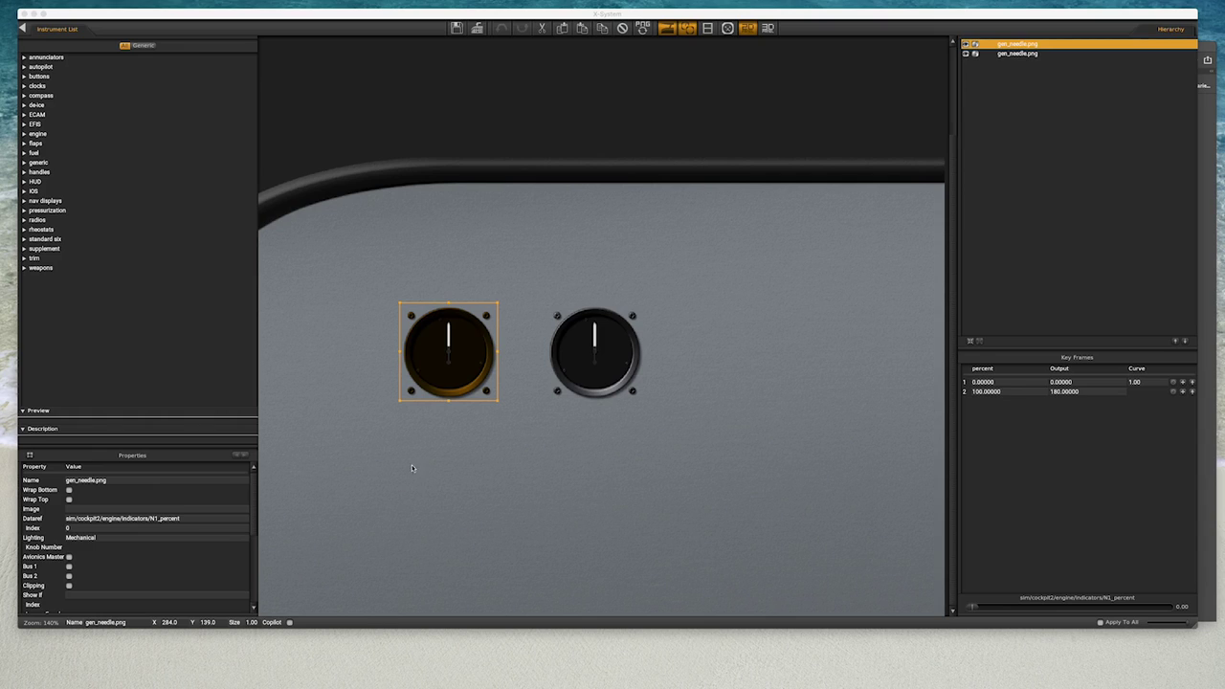
# Set the left gauge's Image property to gen_needle
pyautogui.click(129, 488)
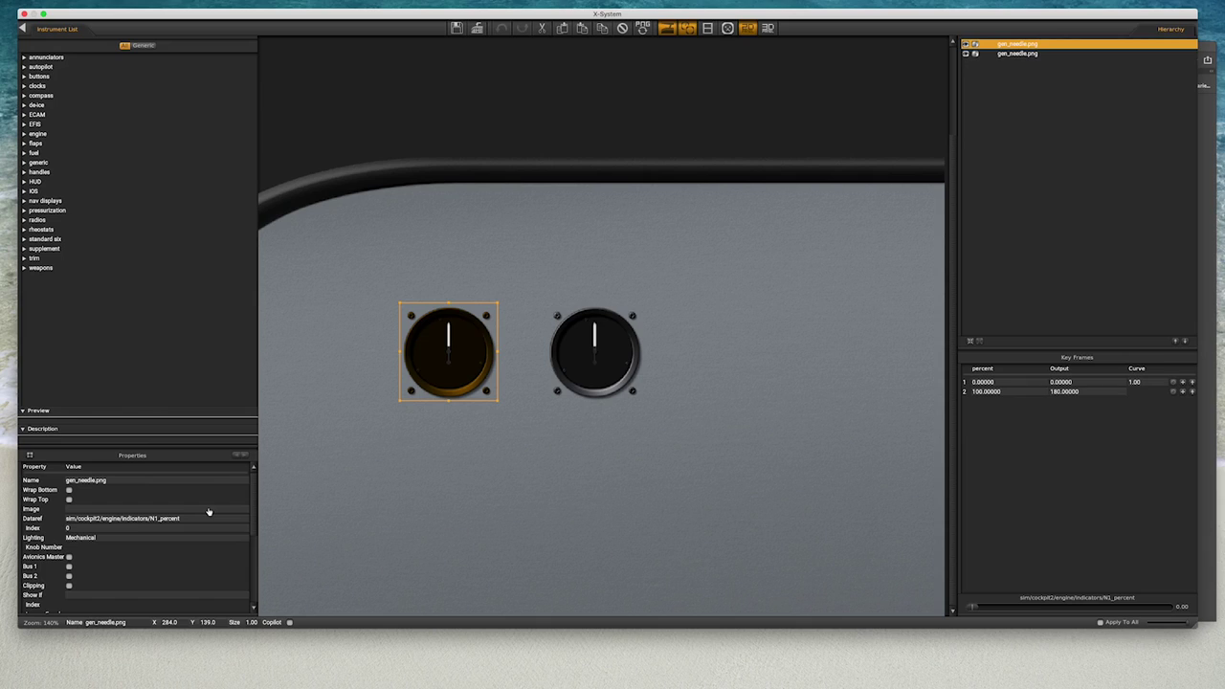
pyautogui.click(451, 379)
# In the aircraft's generic folder, rename gen_needle-1.png to N1_gen_needle-1.png
pyautogui.click(54, 514)
pyautogui.click(352, 277)
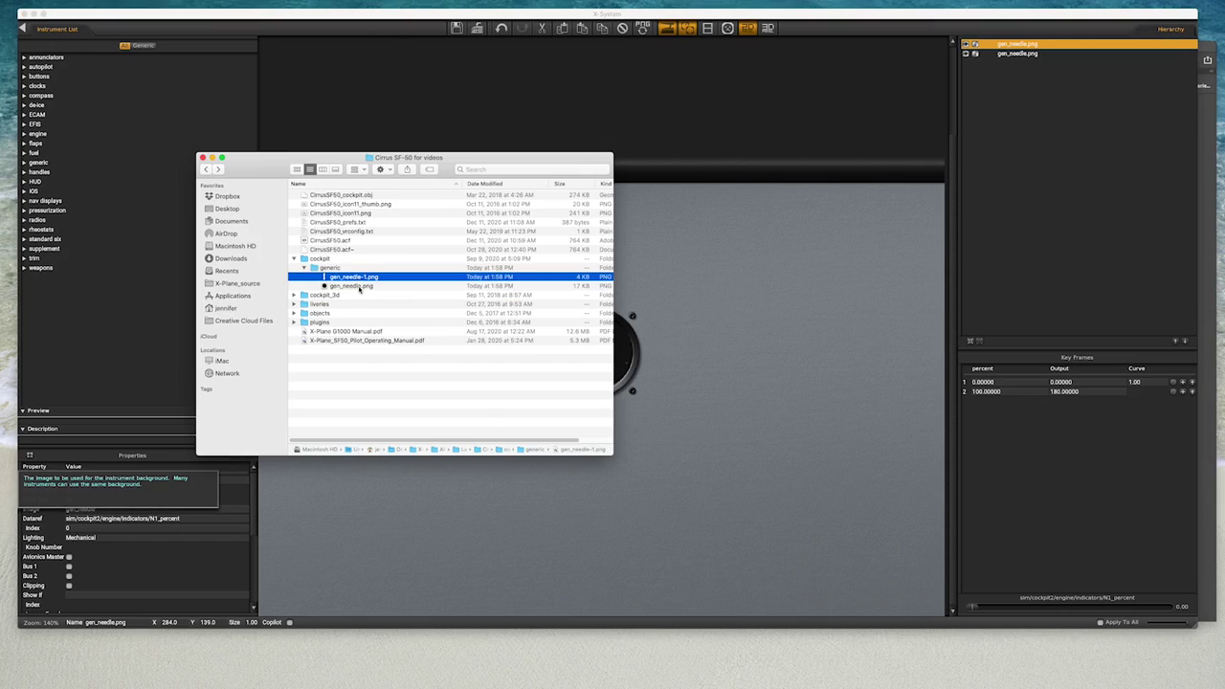
pyautogui.click(352, 285)
pyautogui.keyDown('shift'); pyautogui.click(353, 276); pyautogui.keyUp('shift')
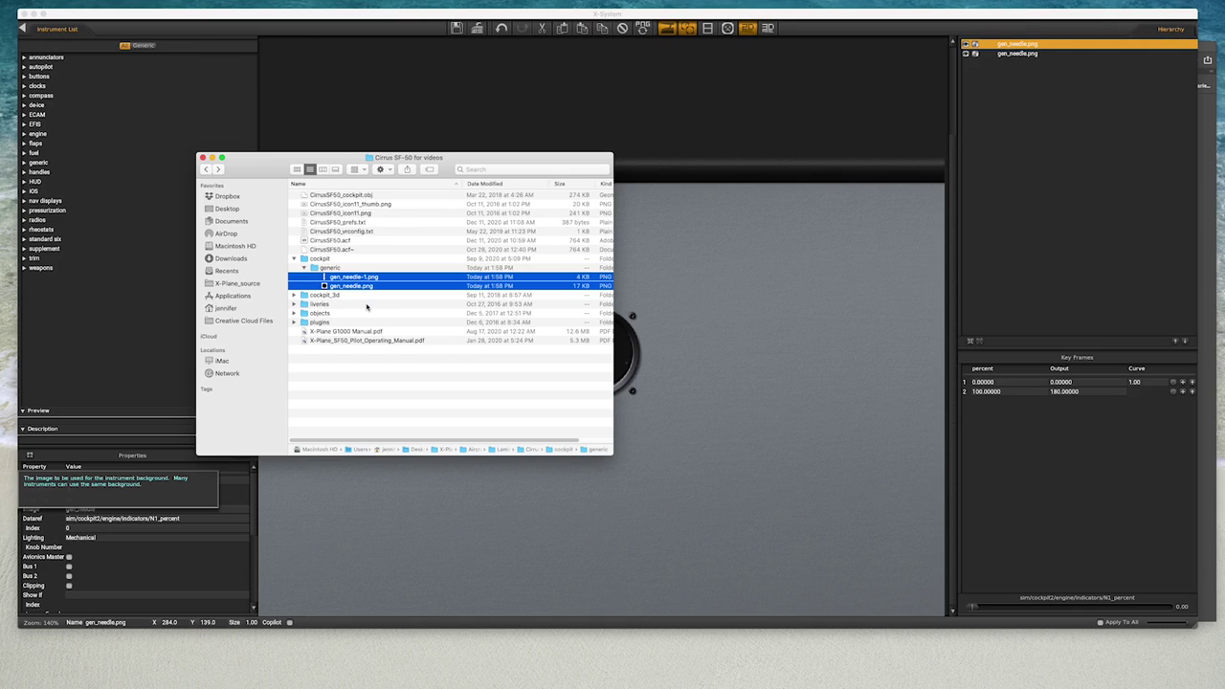
pyautogui.click(333, 276)
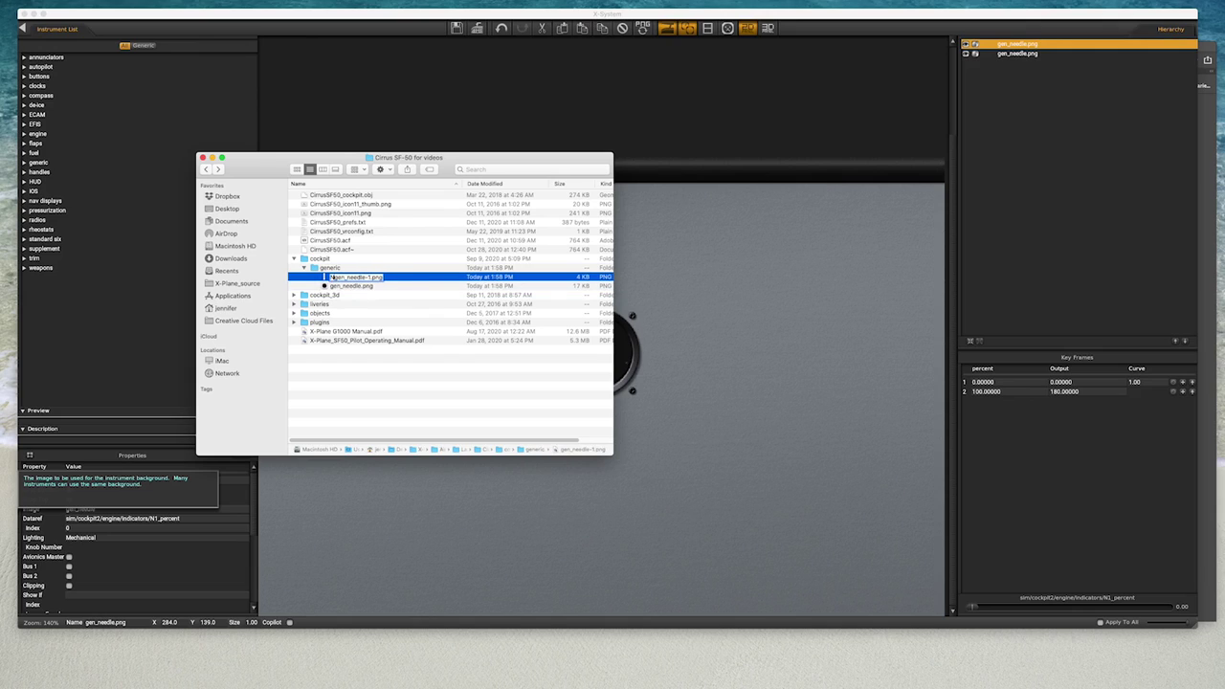
pyautogui.write('N1_')
pyautogui.press('Return')
# Rename gen_needle.png to N1_gen_needle.png and open both N1 images in Photoshop
pyautogui.click(332, 276)
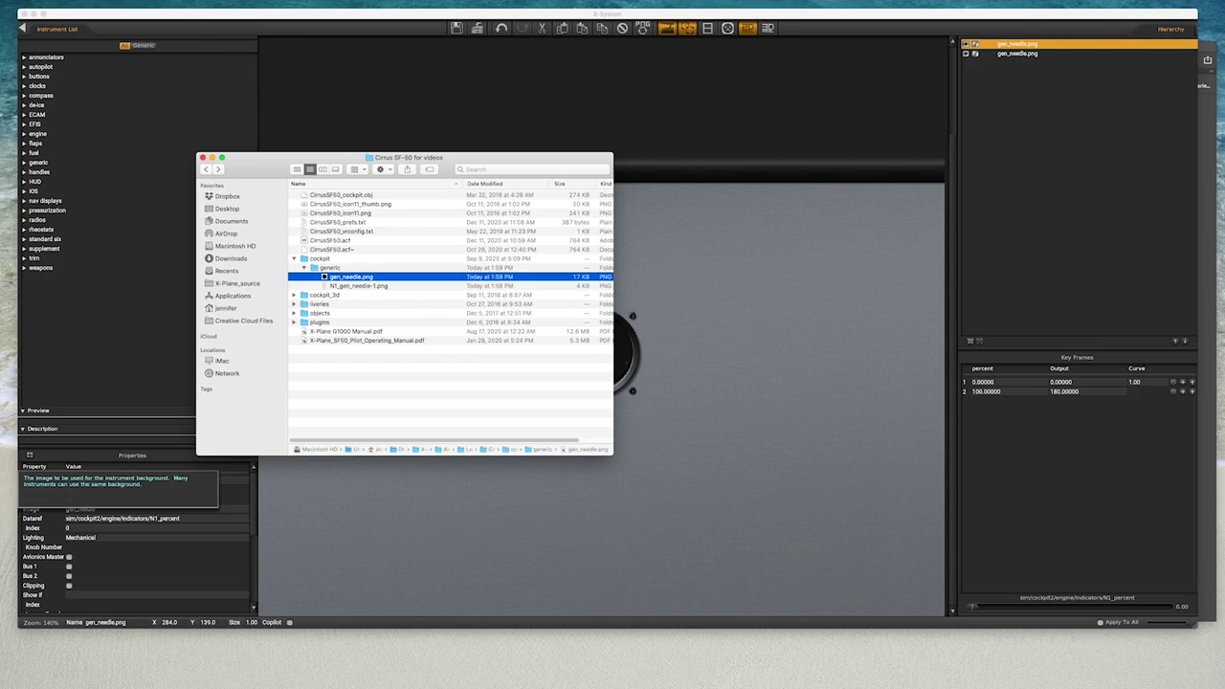
pyautogui.press('Return')
pyautogui.press('Left')
pyautogui.write('N1_')
pyautogui.press('Return')
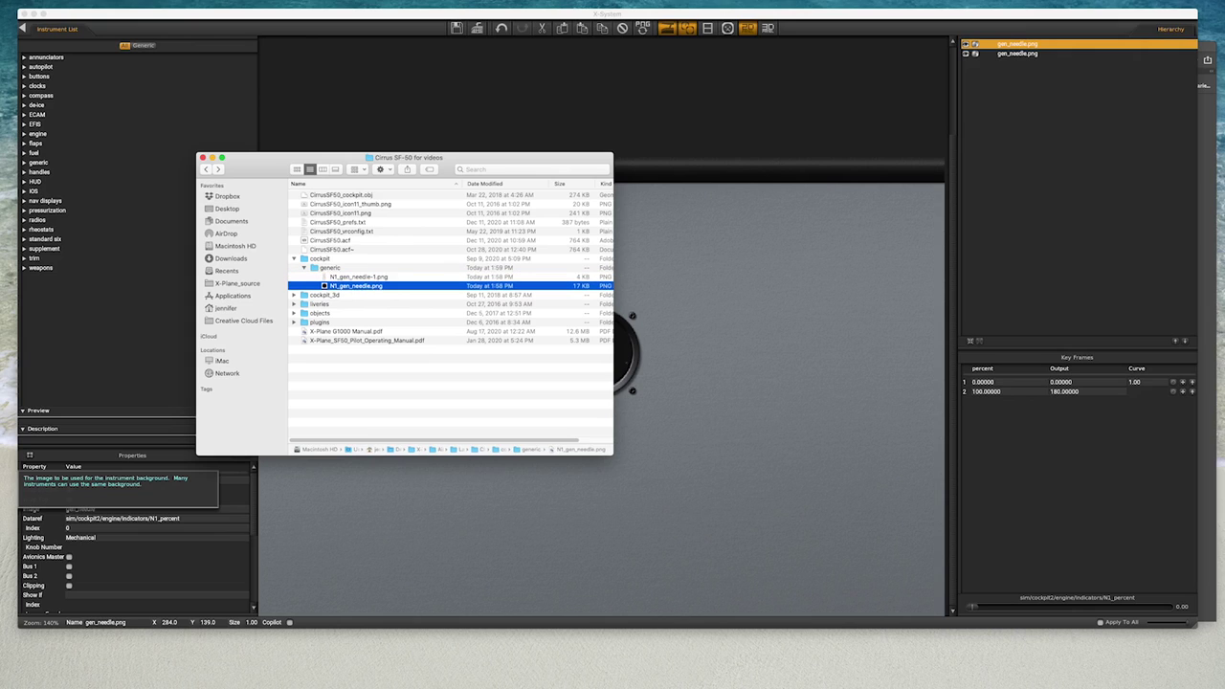
pyautogui.keyDown('shift'); pyautogui.click(354, 277); pyautogui.keyUp('shift')
pyautogui.doubleClick(356, 283)
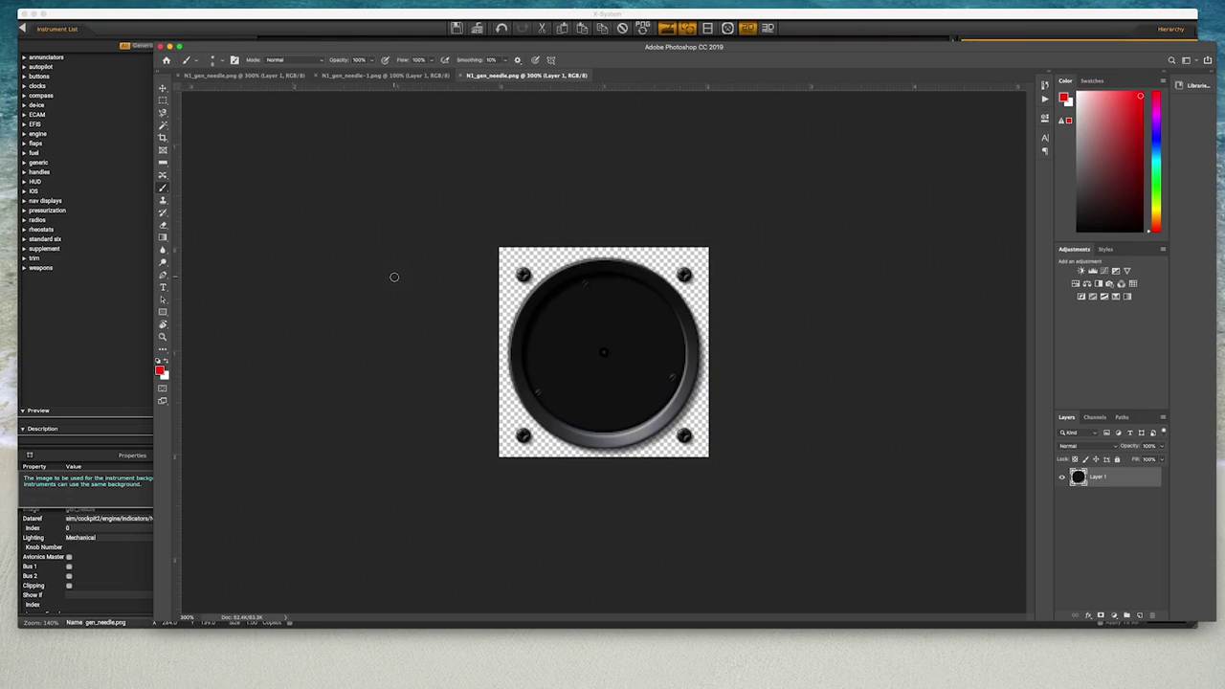
# Paint a green arc and a red arc around the N1 dial
pyautogui.click(1155, 187)
pyautogui.moveTo(604, 279)
pyautogui.mouseDown()
pyautogui.moveTo(542, 317)
pyautogui.moveTo(534, 349)
pyautogui.moveTo(546, 398)
pyautogui.moveTo(604, 426)
pyautogui.mouseUp()
pyautogui.click(1157, 231)
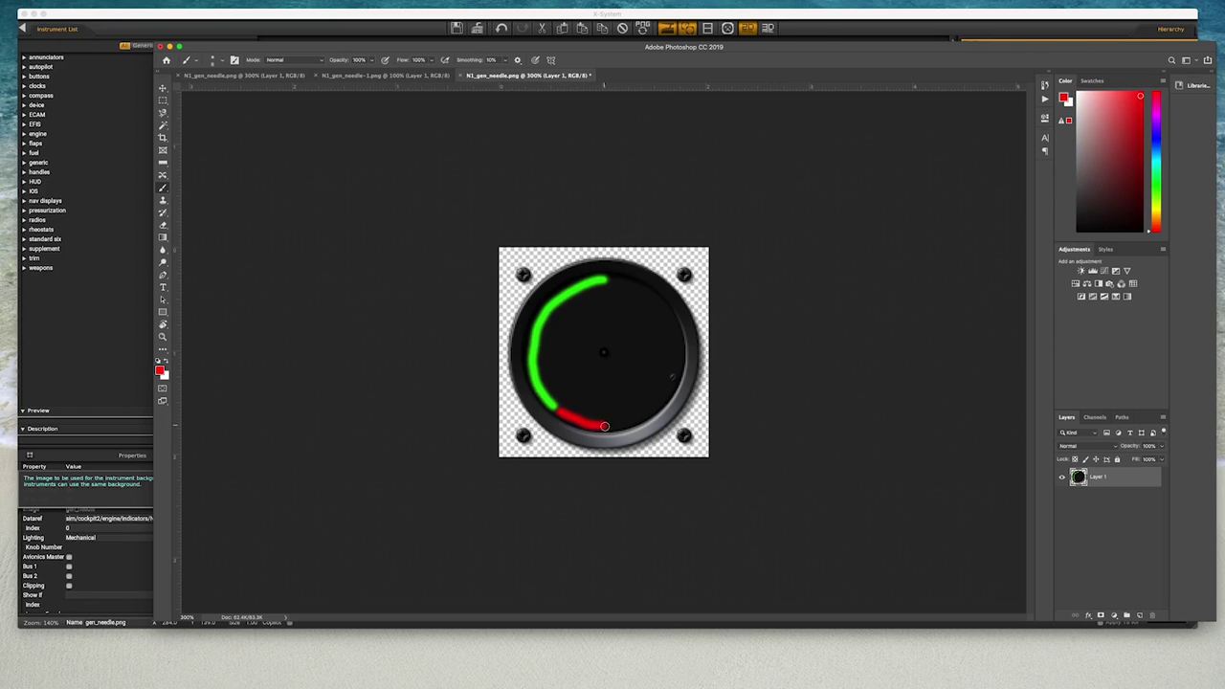
# Paint the N1 needle shaft purple, save it, and return to Plane Maker
pyautogui.click(388, 75)
pyautogui.press('super+equal')
pyautogui.press('super+equal')
pyautogui.press('super+equal')
pyautogui.press('super+equal')
pyautogui.press('super+equal')
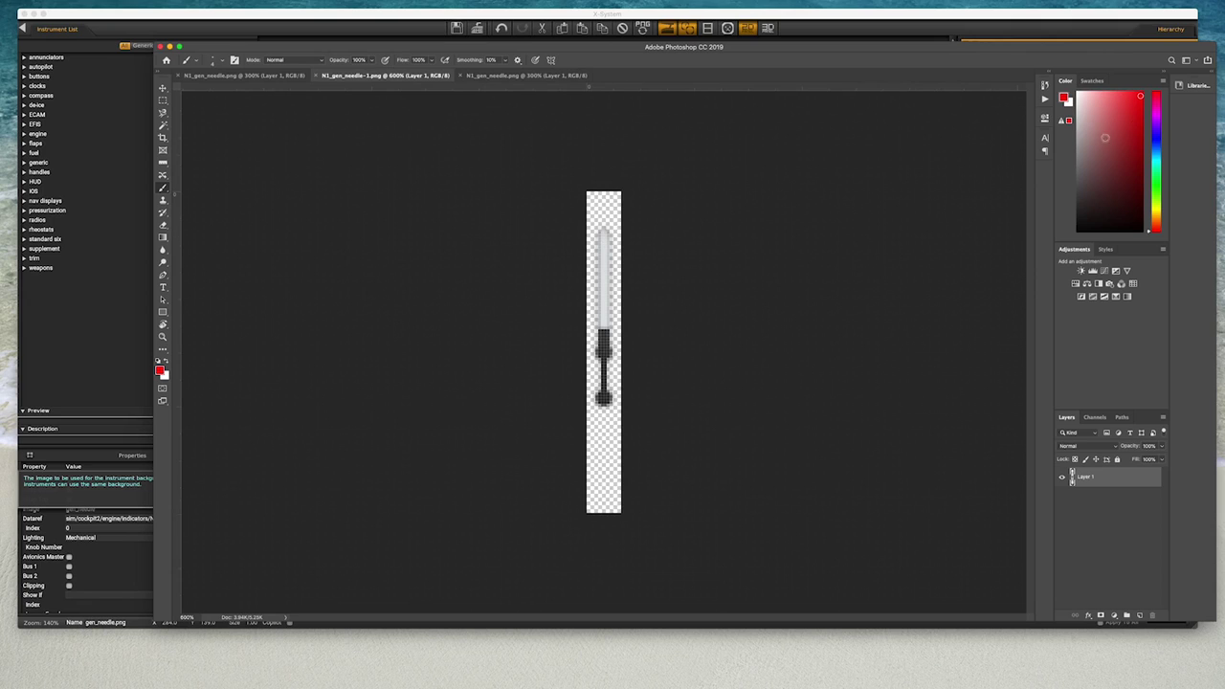
pyautogui.click(1158, 119)
pyautogui.click(603, 236)
pyautogui.moveTo(603, 235); pyautogui.dragTo(604, 328)
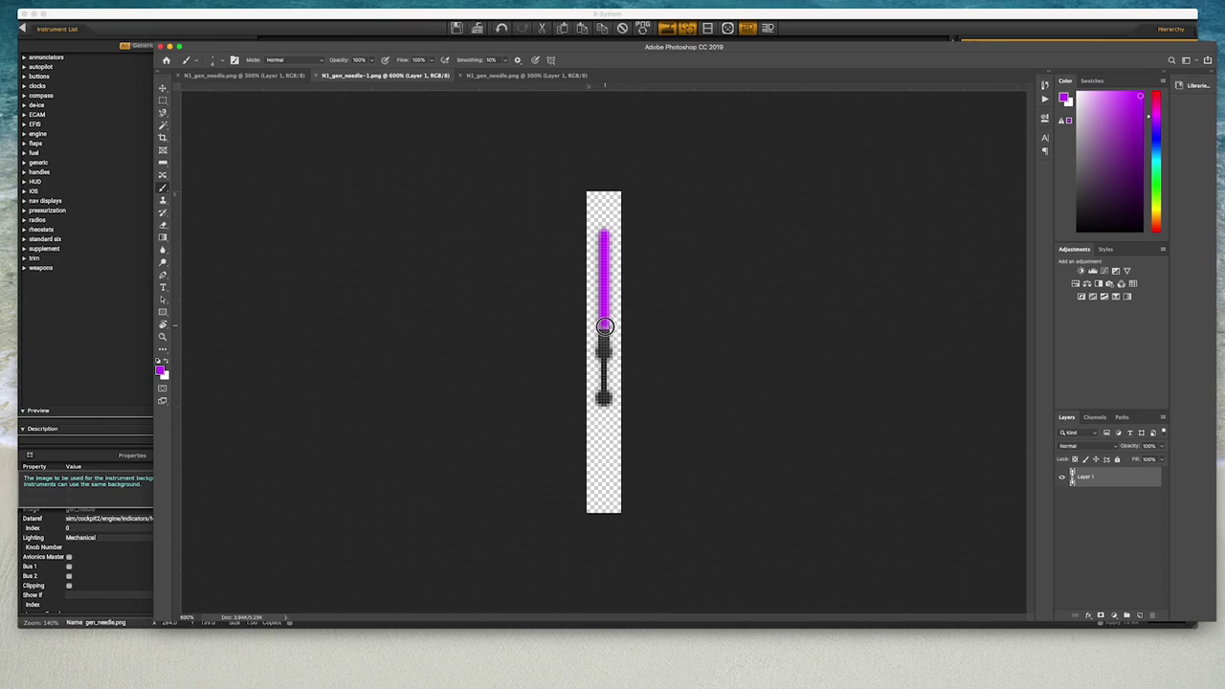
pyautogui.press('super+s')
pyautogui.press('super+Tab')
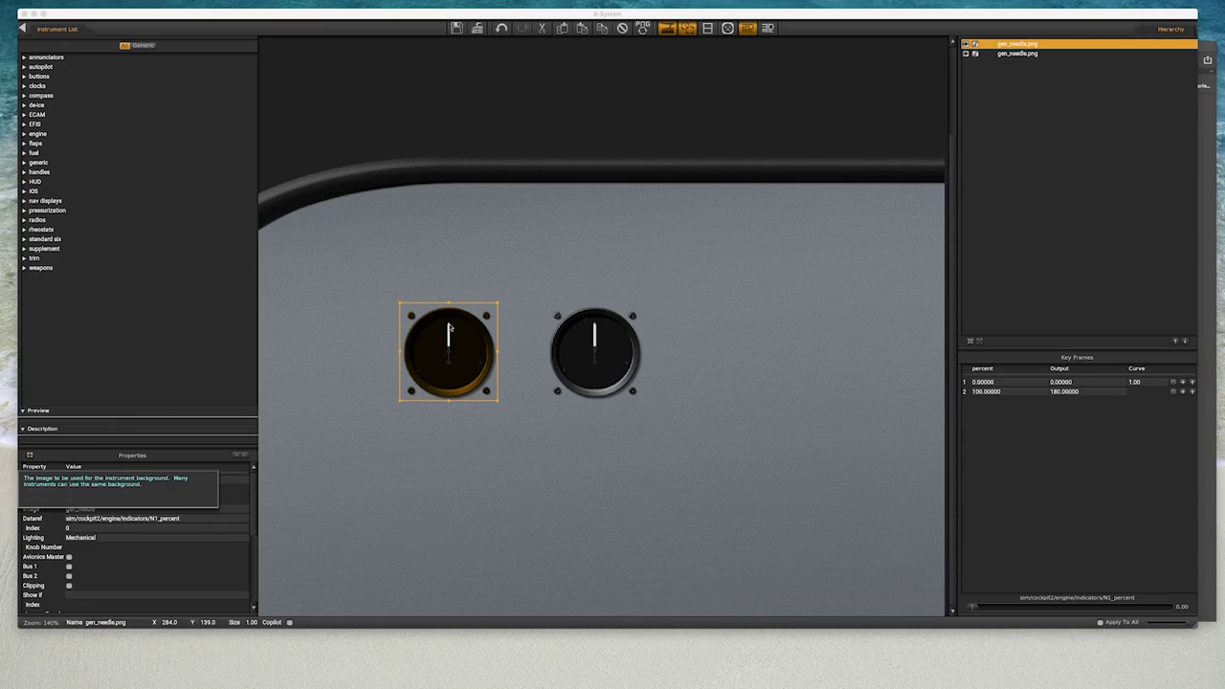
# Change the left gauge's image to N1_gen_needle, then select the right gauge
pyautogui.click(230, 505)
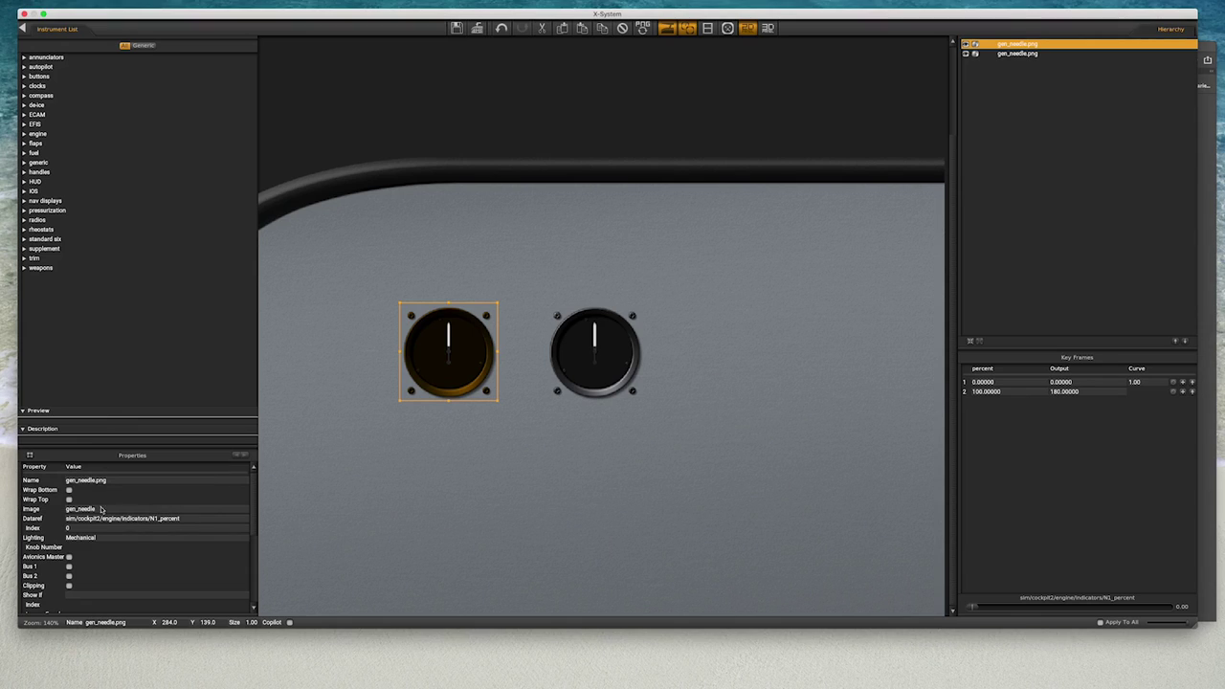
pyautogui.click(107, 508)
pyautogui.click(88, 520)
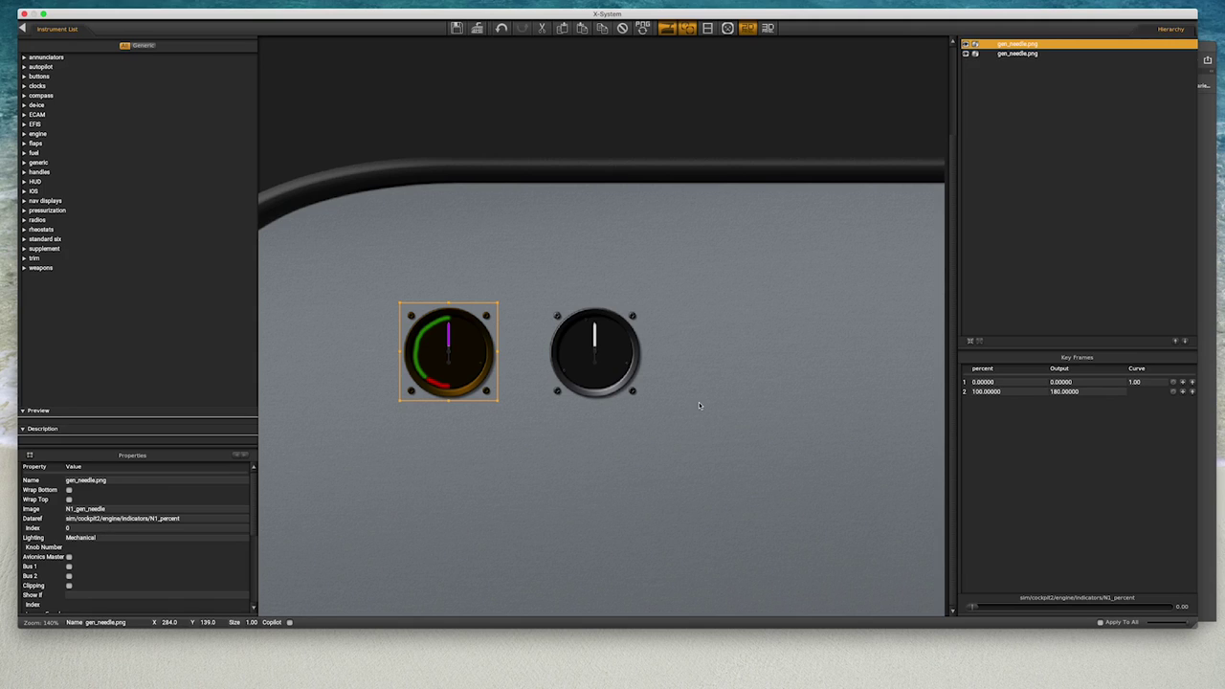
pyautogui.click(608, 370)
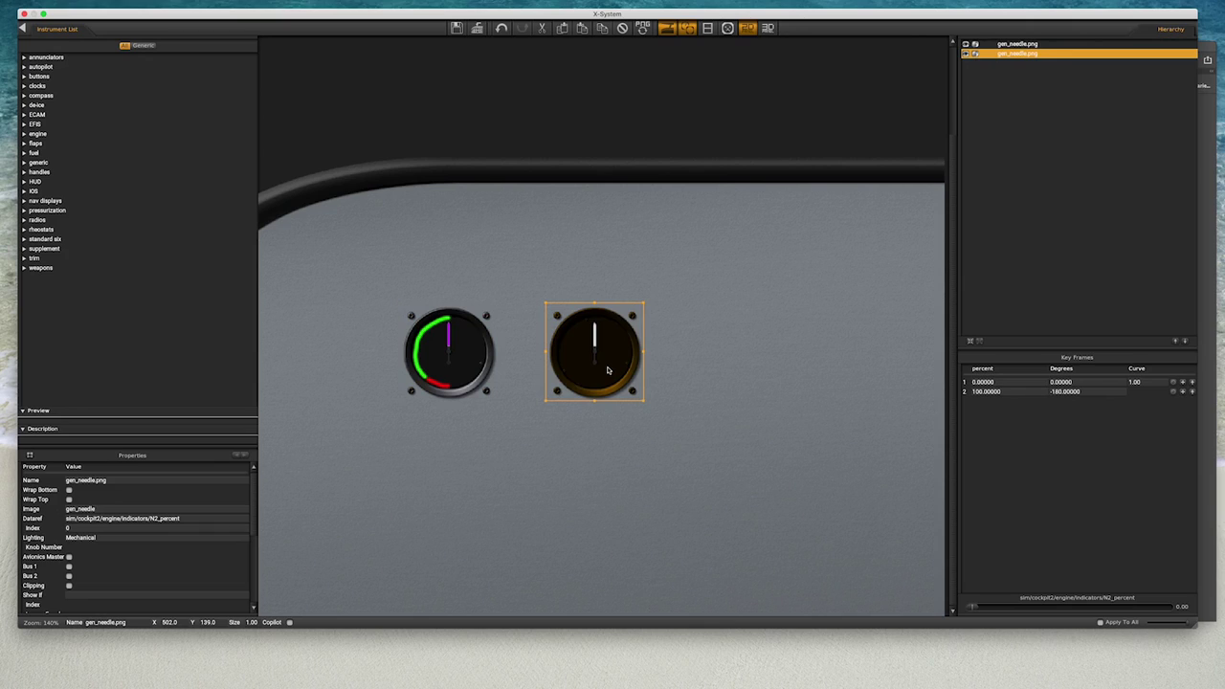
# In Finder, rename gen_needle-1.png to N2_gen_needle-1.png
pyautogui.press('super+Tab')
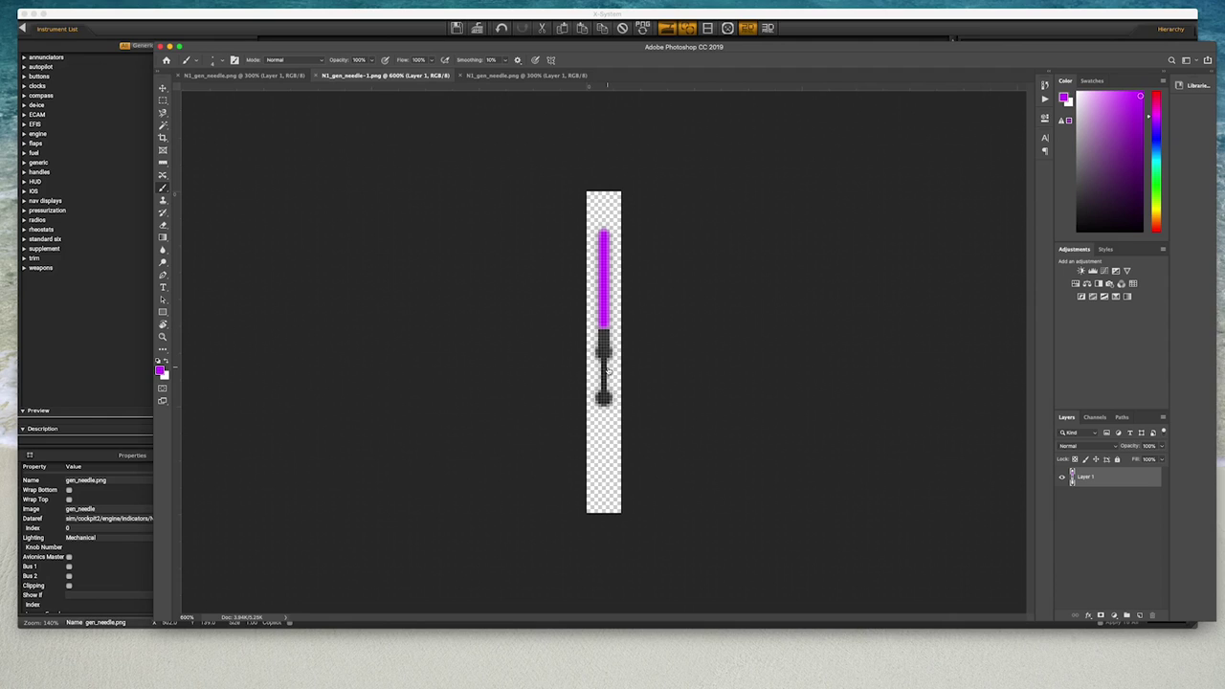
pyautogui.press('super+Tab')
pyautogui.click(345, 277)
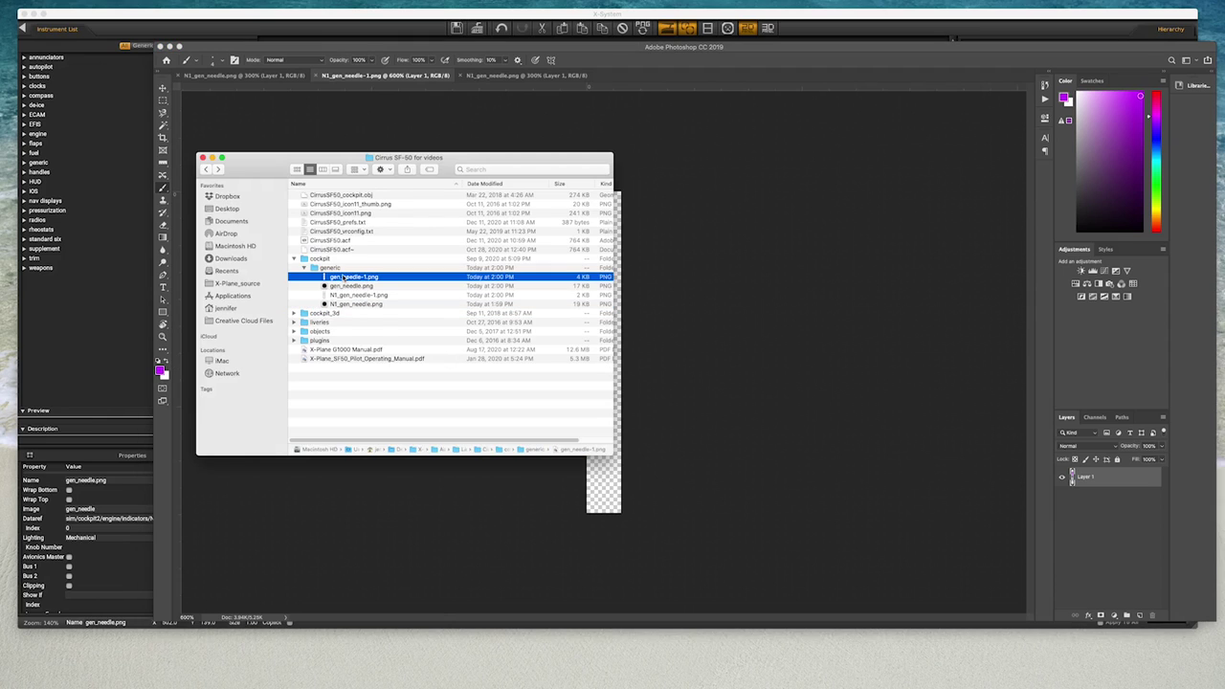
pyautogui.click(344, 276)
pyautogui.write('N2_')
pyautogui.press('Return')
# Rename gen_needle.png to N2_gen_needle.png and open both N2 images in Photoshop
pyautogui.click(344, 277)
pyautogui.click(344, 277)
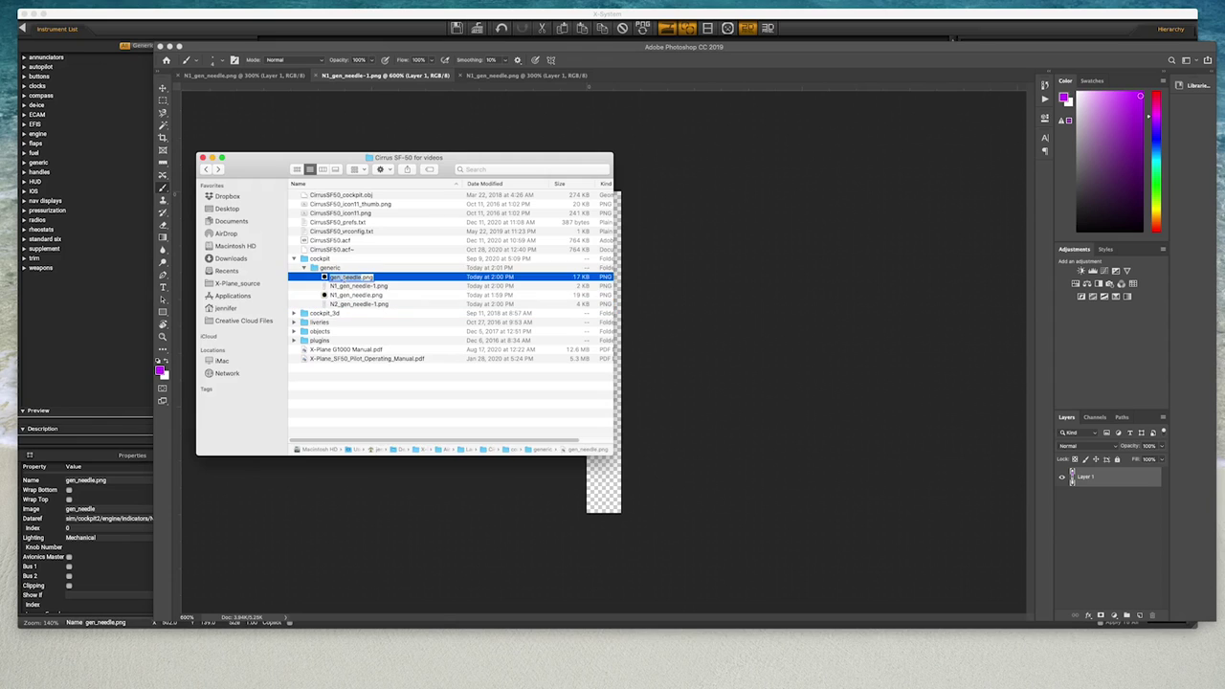
pyautogui.press('Left')
pyautogui.write('N2_')
pyautogui.press('Return')
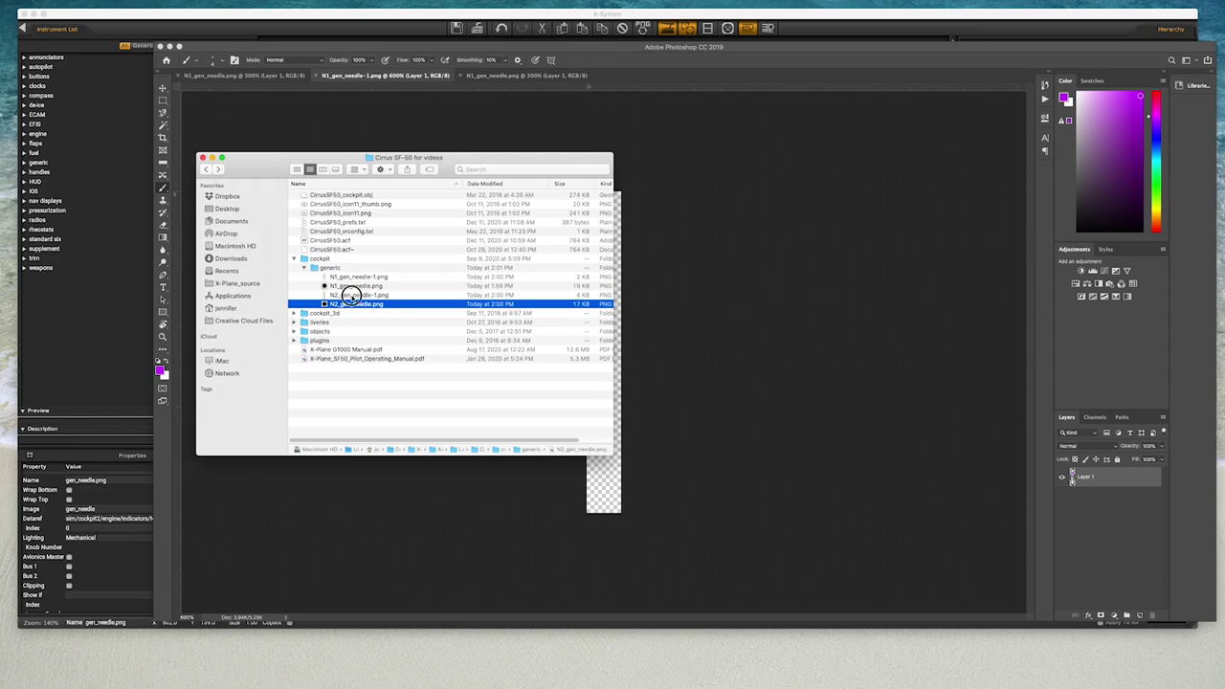
pyautogui.keyDown('shift'); pyautogui.click(354, 295); pyautogui.keyUp('shift')
pyautogui.moveTo(354, 297); pyautogui.dragTo(314, 353)
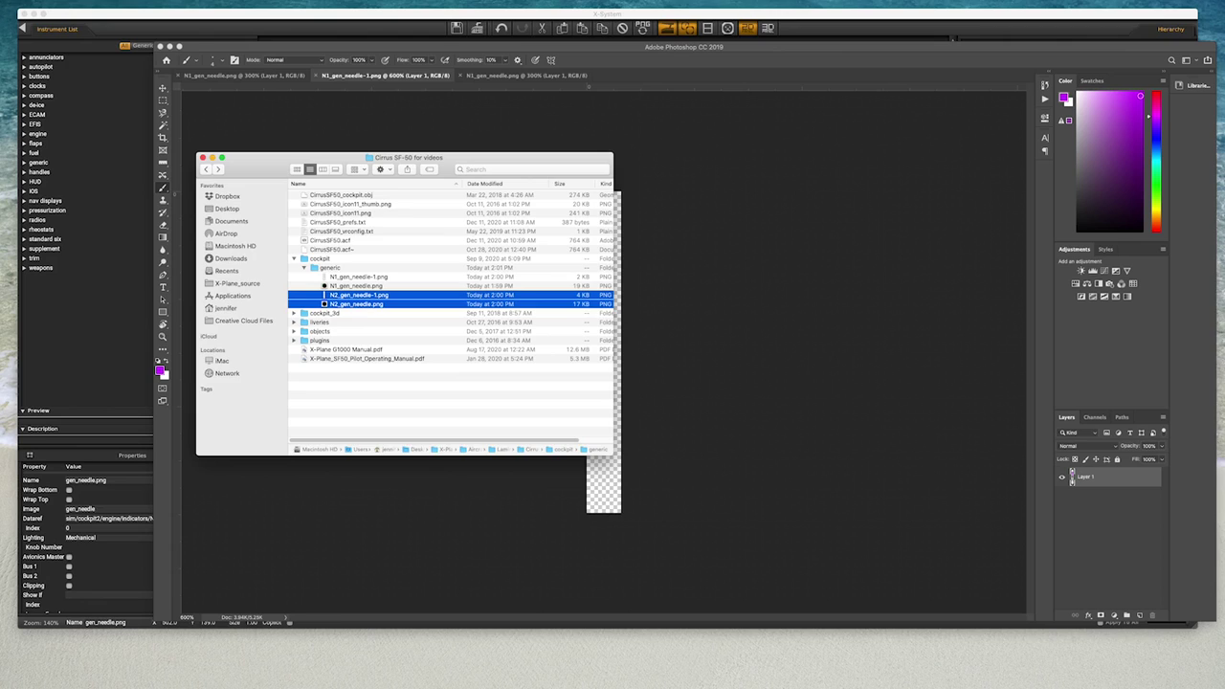
pyautogui.press('super+o')
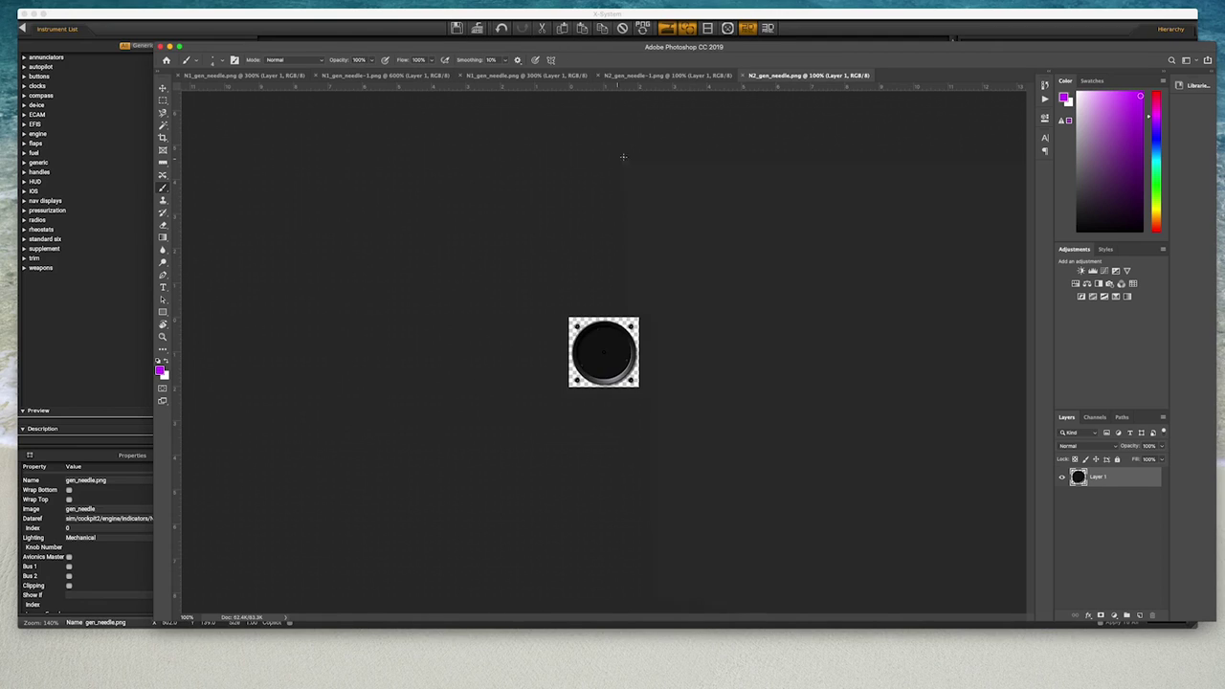
# Paint a green arc and a red arc on the N2 dial's rim
pyautogui.press('super+equal')
pyautogui.press('super+equal')
pyautogui.moveTo(1158, 223); pyautogui.dragTo(1156, 184)
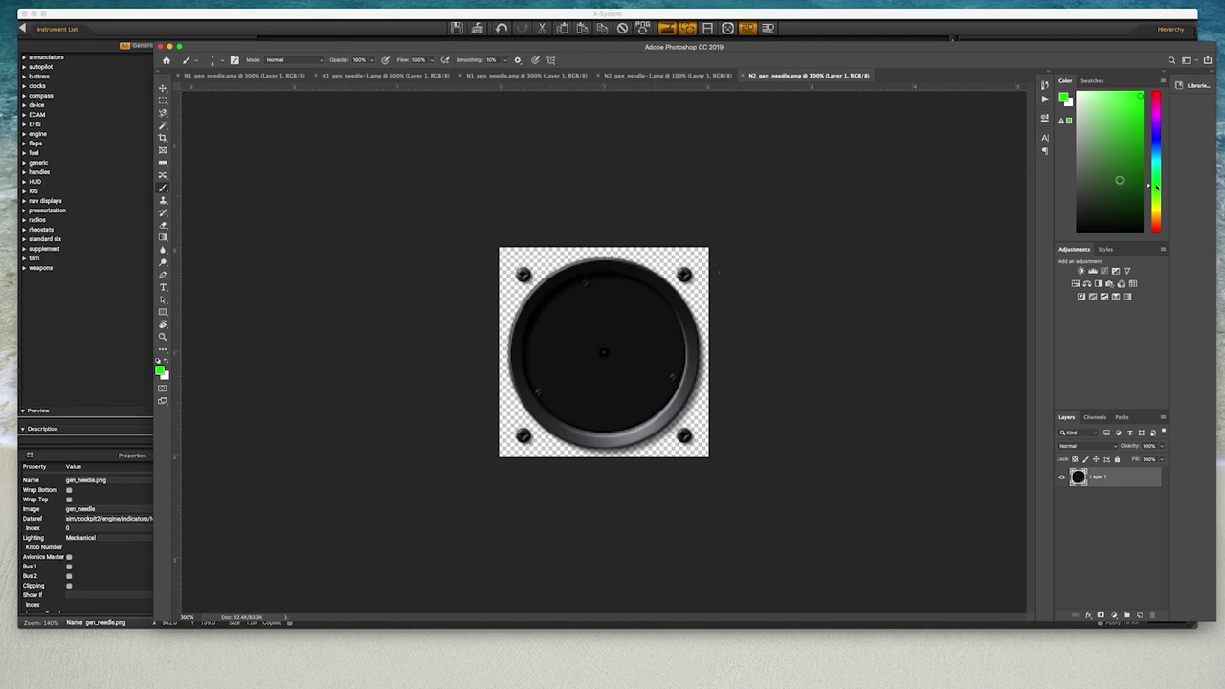
pyautogui.moveTo(609, 281)
pyautogui.mouseDown()
pyautogui.moveTo(675, 325)
pyautogui.moveTo(673, 378)
pyautogui.moveTo(649, 412)
pyautogui.moveTo(609, 422)
pyautogui.mouseUp()
pyautogui.click(1156, 230)
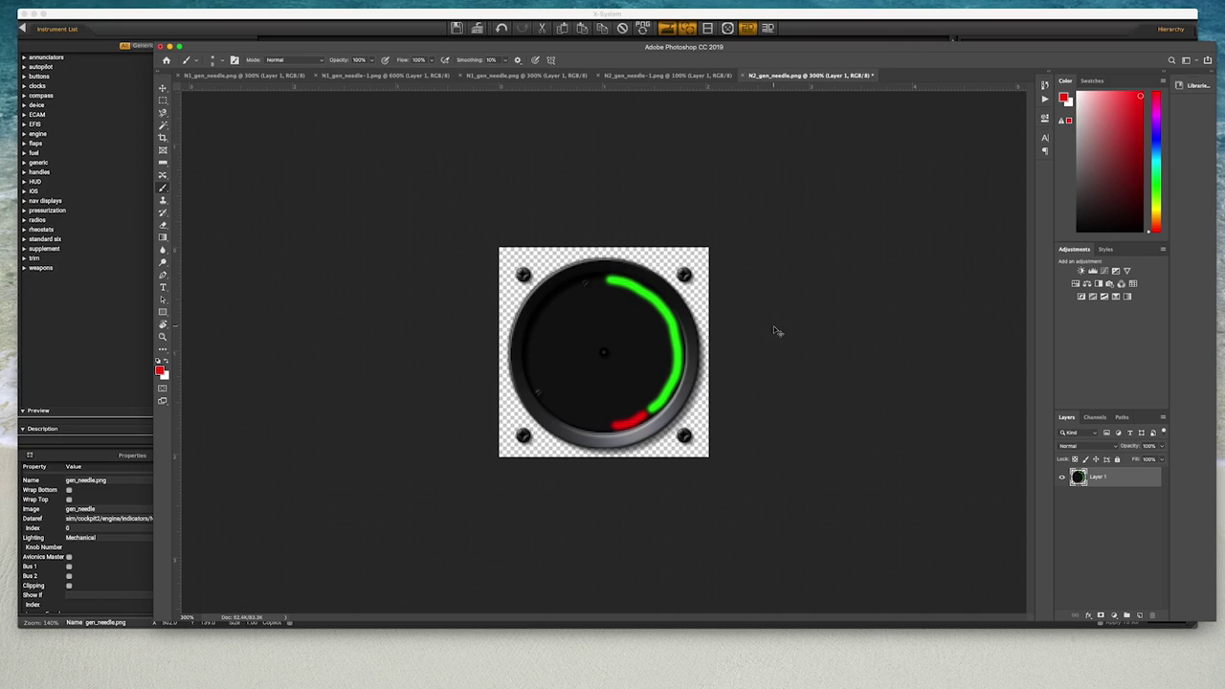
# Paint the N2 needle shaft purple
pyautogui.click(696, 77)
pyautogui.press('super+equal')
pyautogui.press('super+equal')
pyautogui.press('super+equal')
pyautogui.press('super+equal')
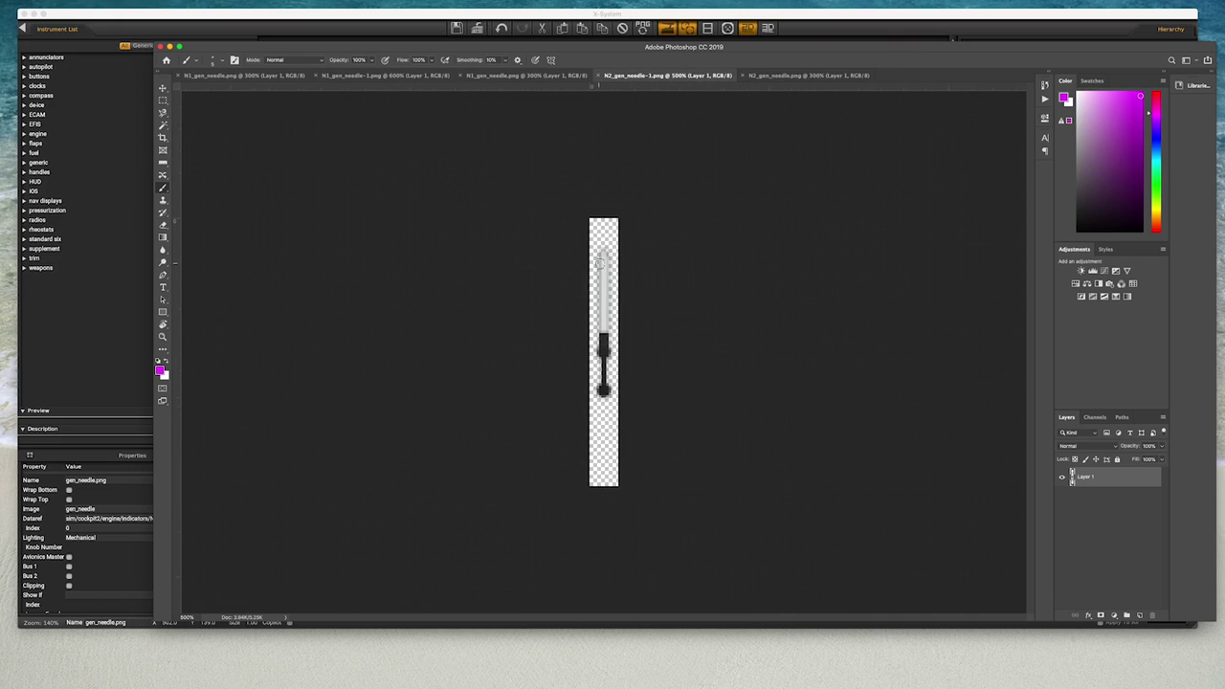
pyautogui.moveTo(603, 253); pyautogui.dragTo(603, 331)
# Set the right gauge's image to N2_gen_needle in Plane Maker
pyautogui.press('super+Tab')
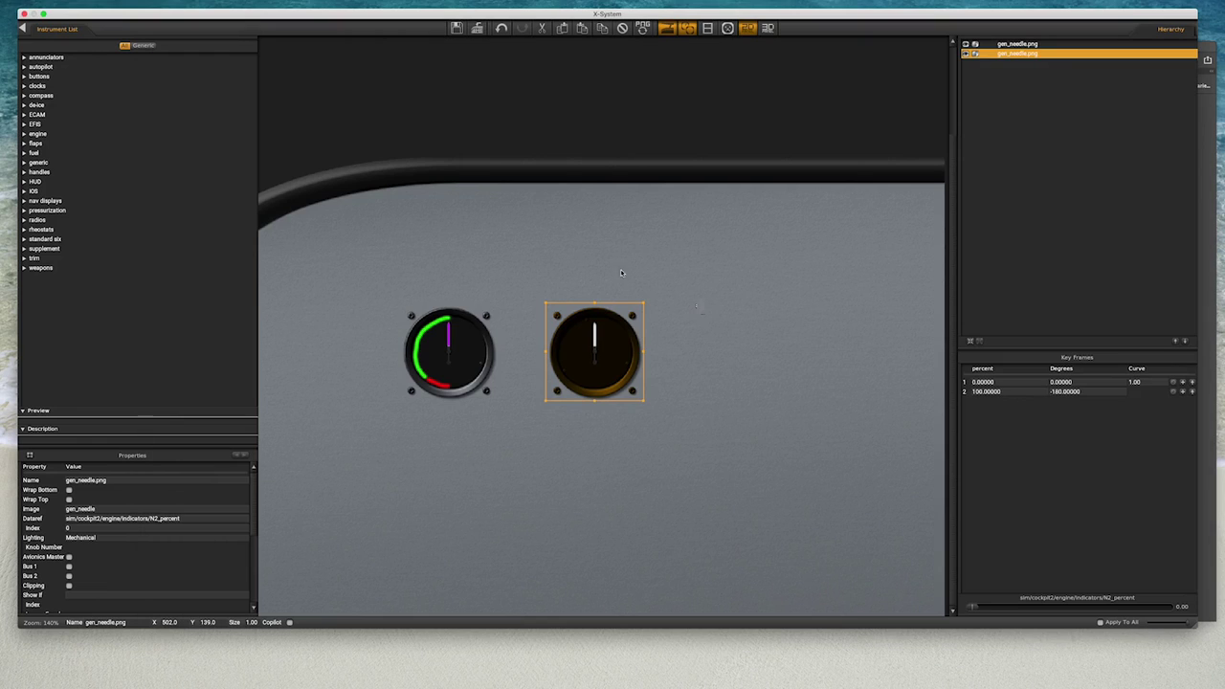
pyautogui.click(153, 508)
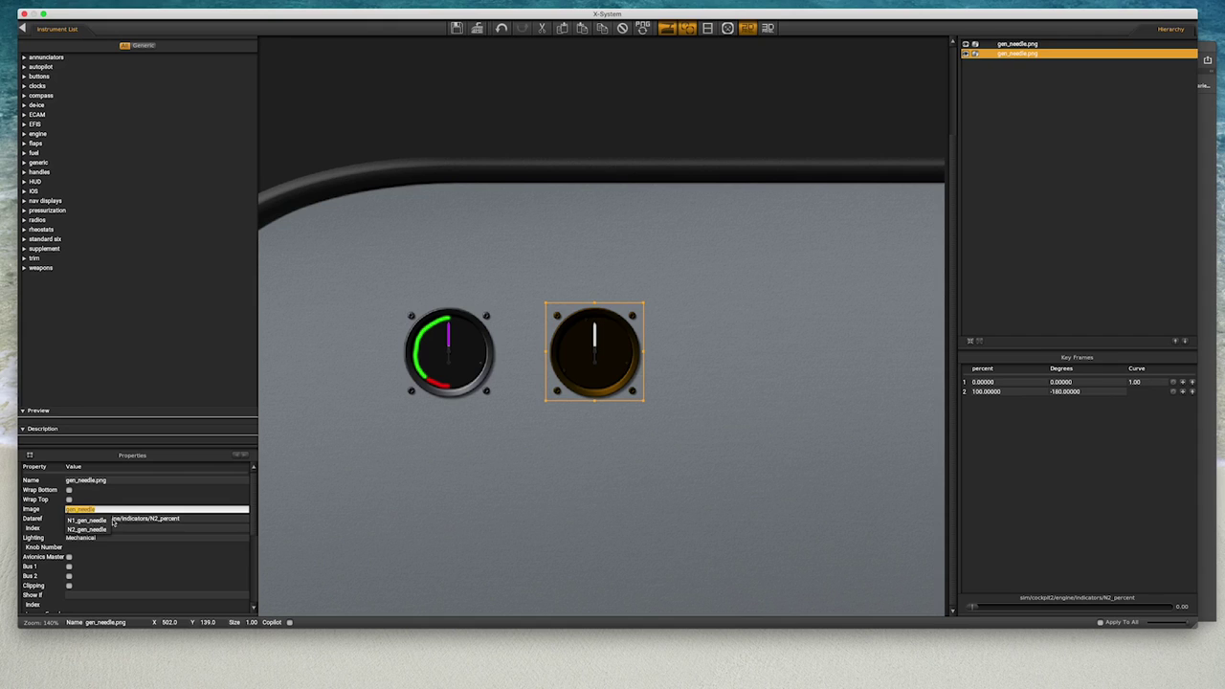
pyautogui.click(93, 529)
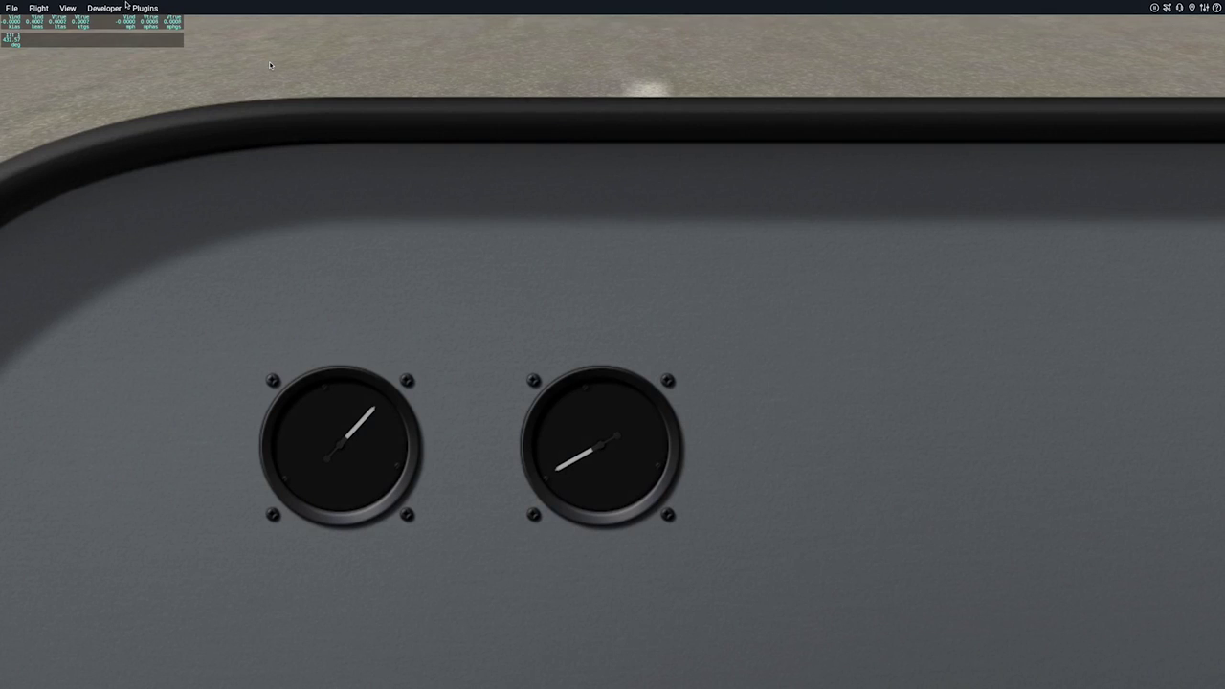
# Reload the aircraft and art, then show the forward 2-D panel view with both gauges
pyautogui.click(105, 8)
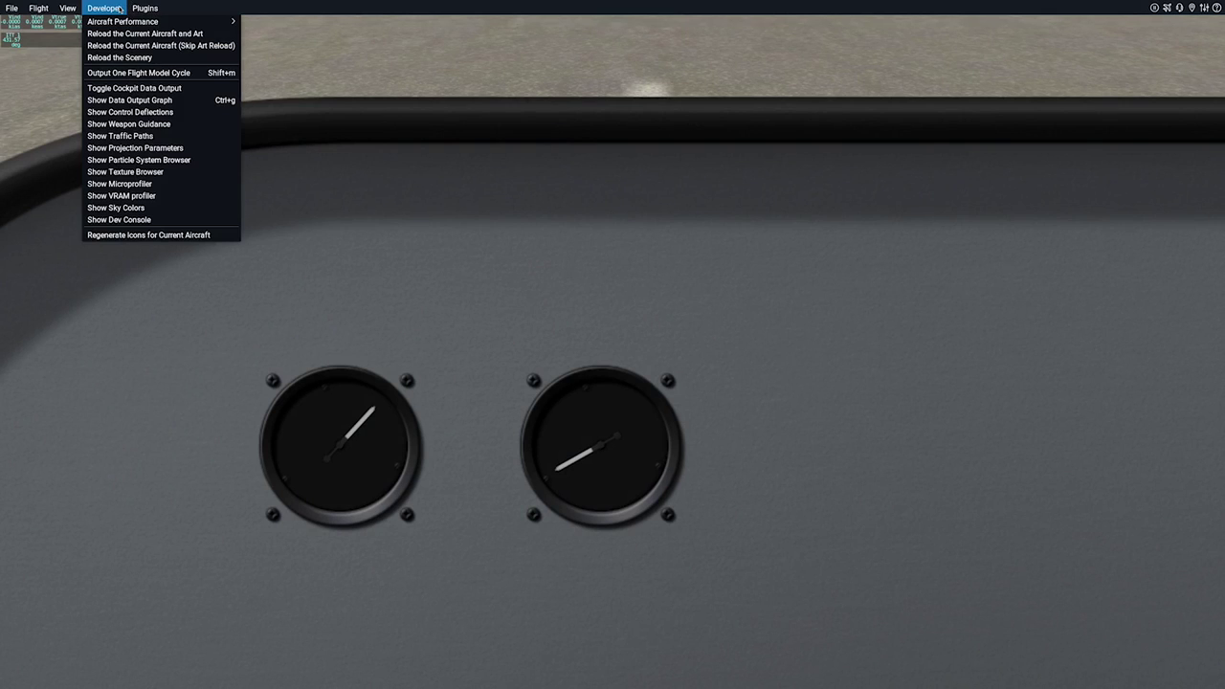
pyautogui.click(127, 36)
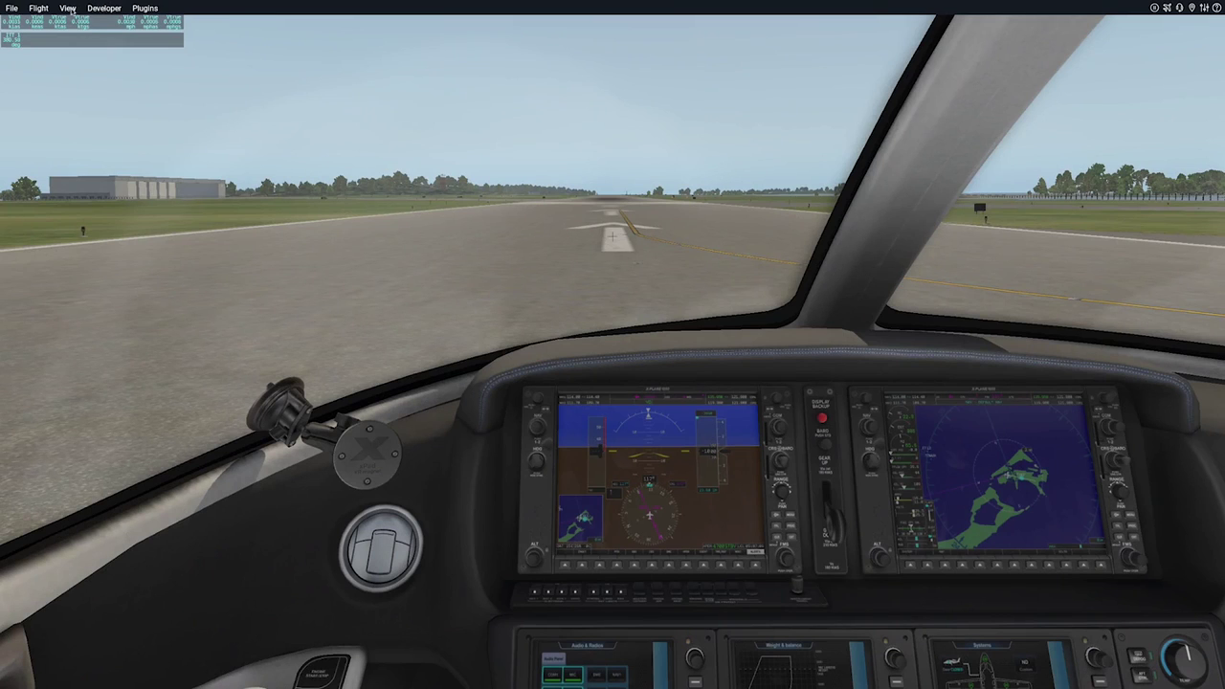
pyautogui.click(67, 8)
pyautogui.moveTo(69, 23)
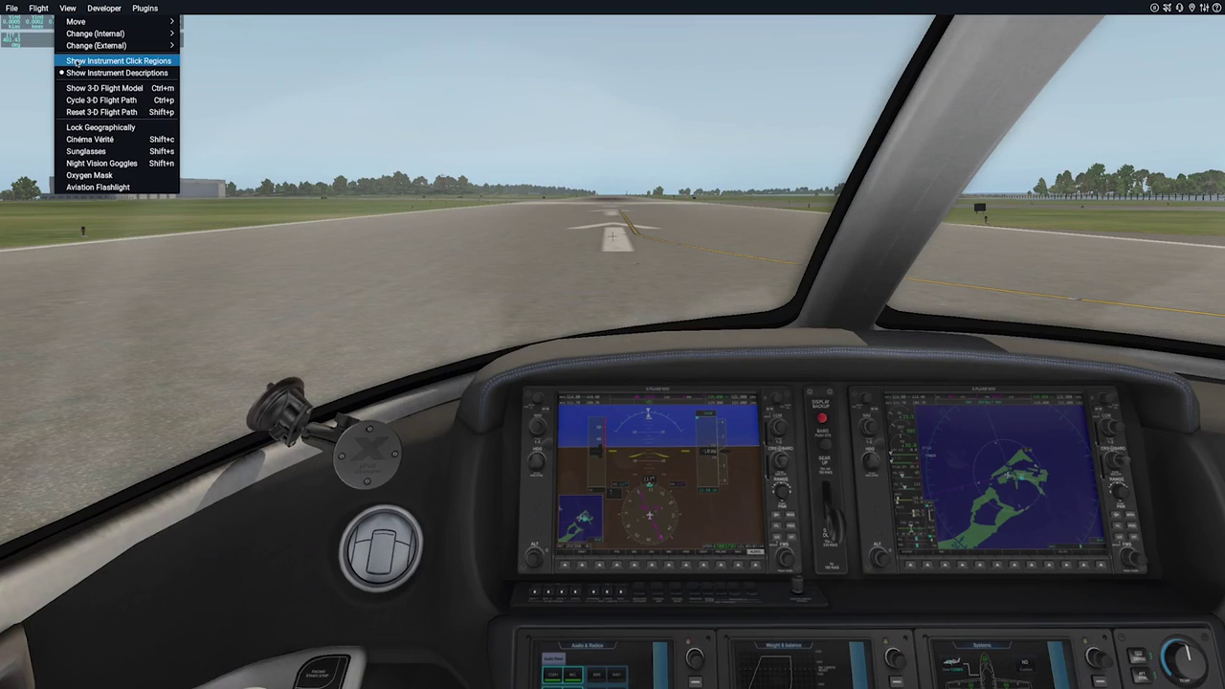
pyautogui.moveTo(105, 35)
pyautogui.click(269, 62)
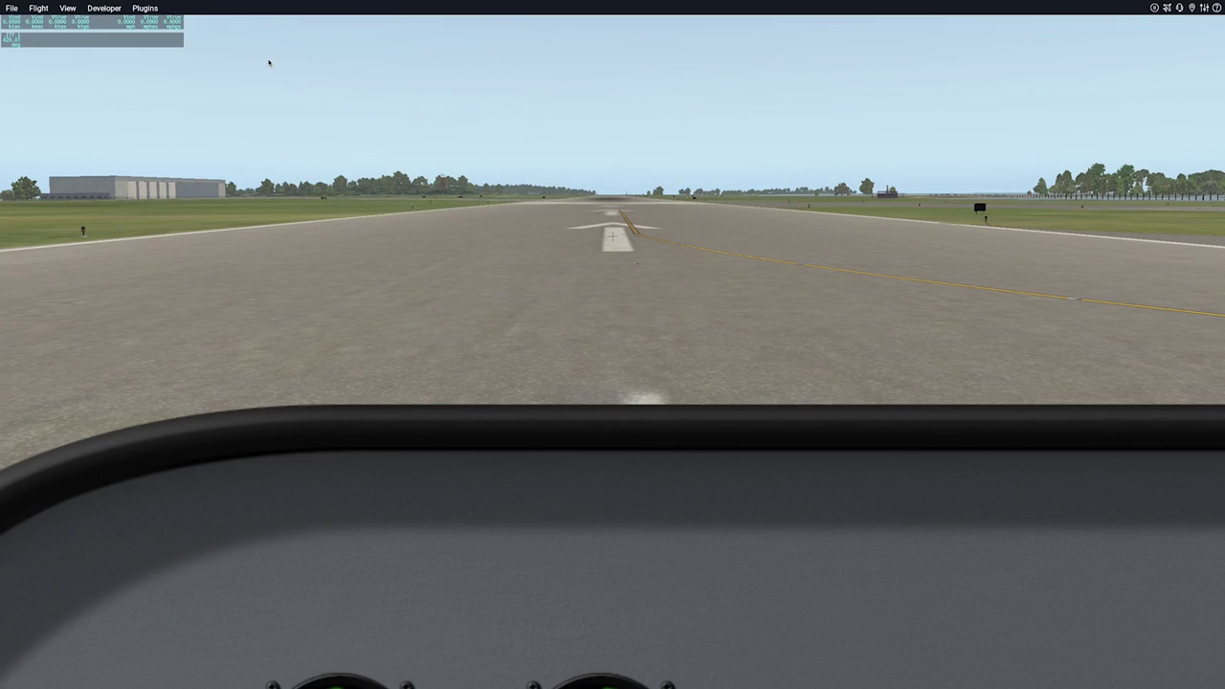
pyautogui.press('Down')
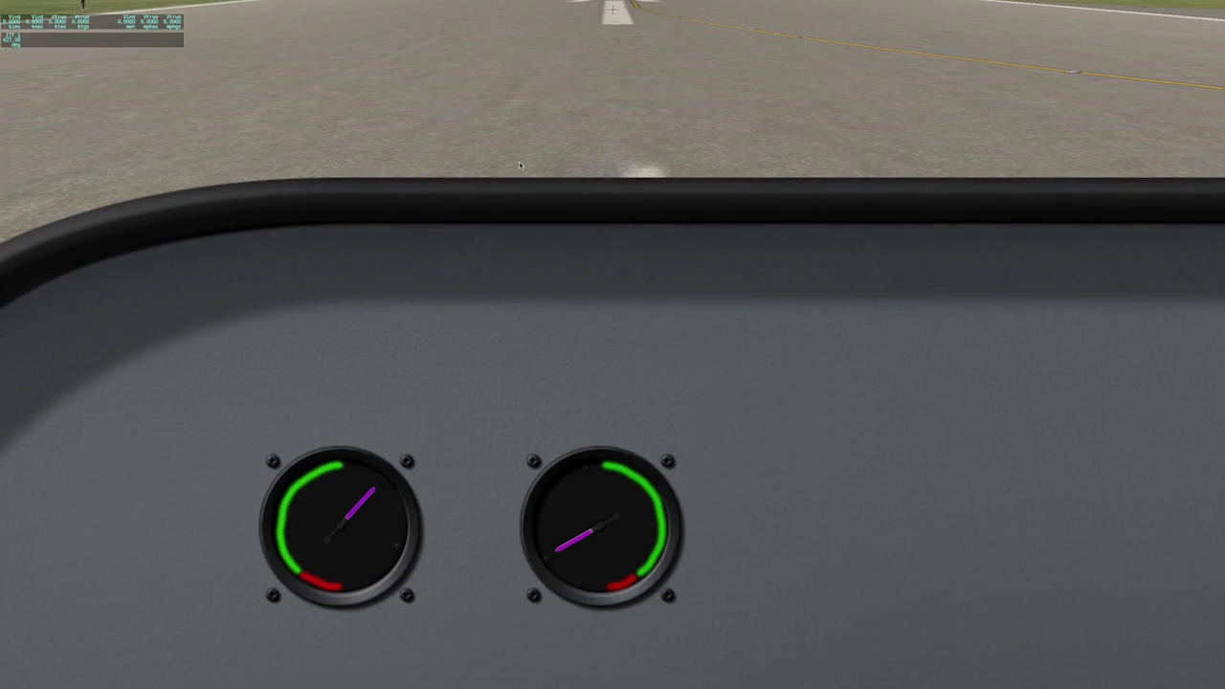